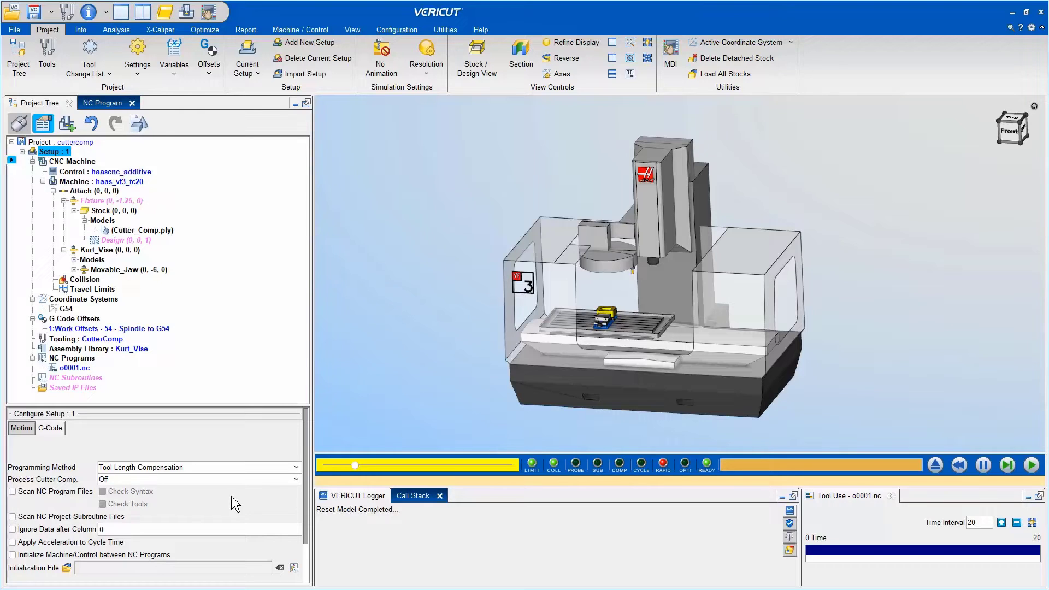
Expand the Process Cutter Comp. dropdown, still Off, in Setup 1's G-Code settings.
left_click(296, 479)
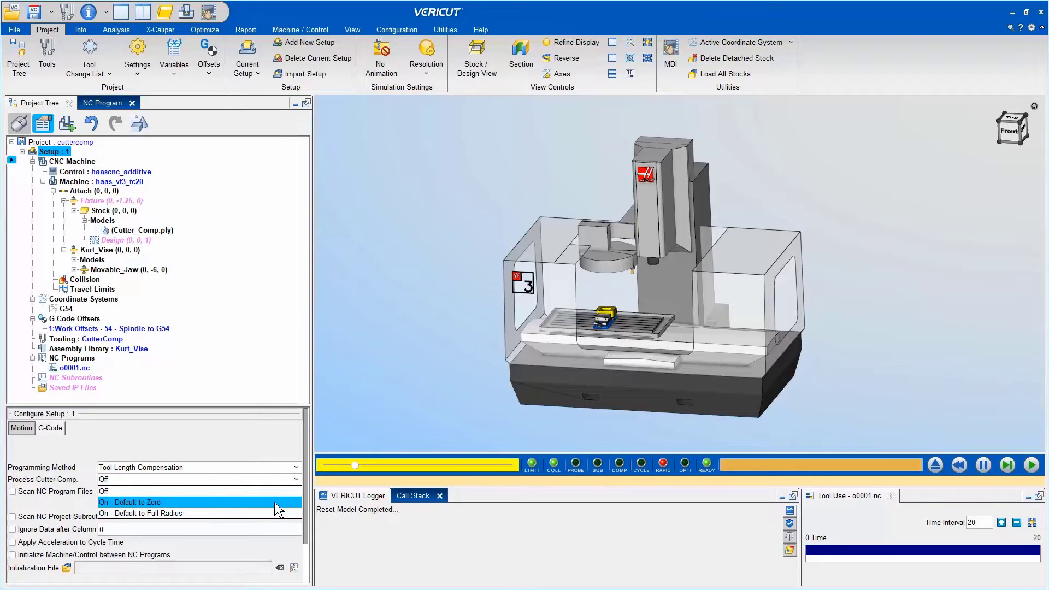
Run the simulation with compensation Off, then rerun it with On - Default to Full Radius.
left_click(275, 491)
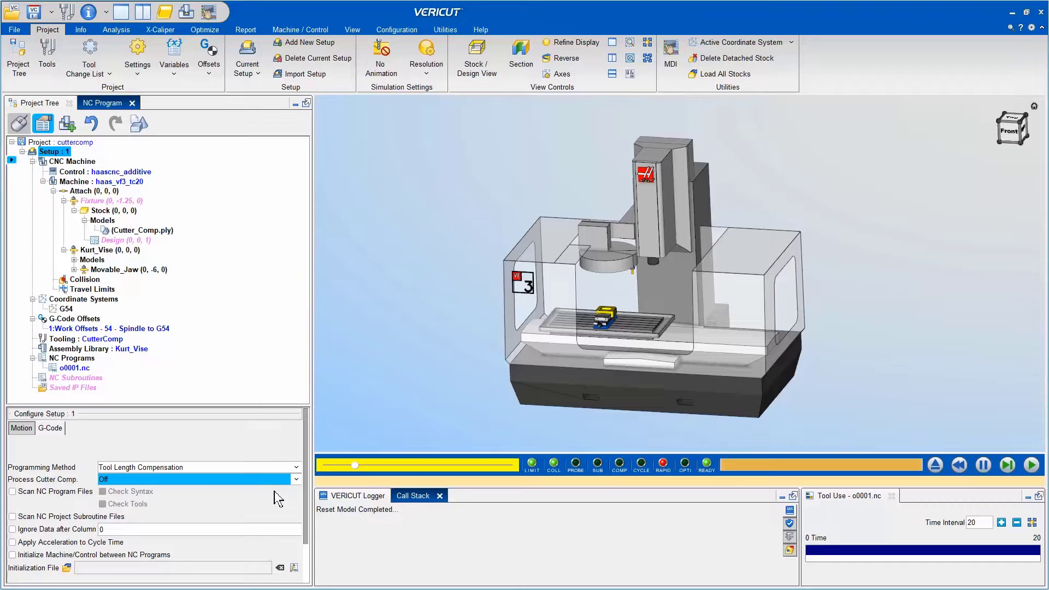
left_click(1032, 466)
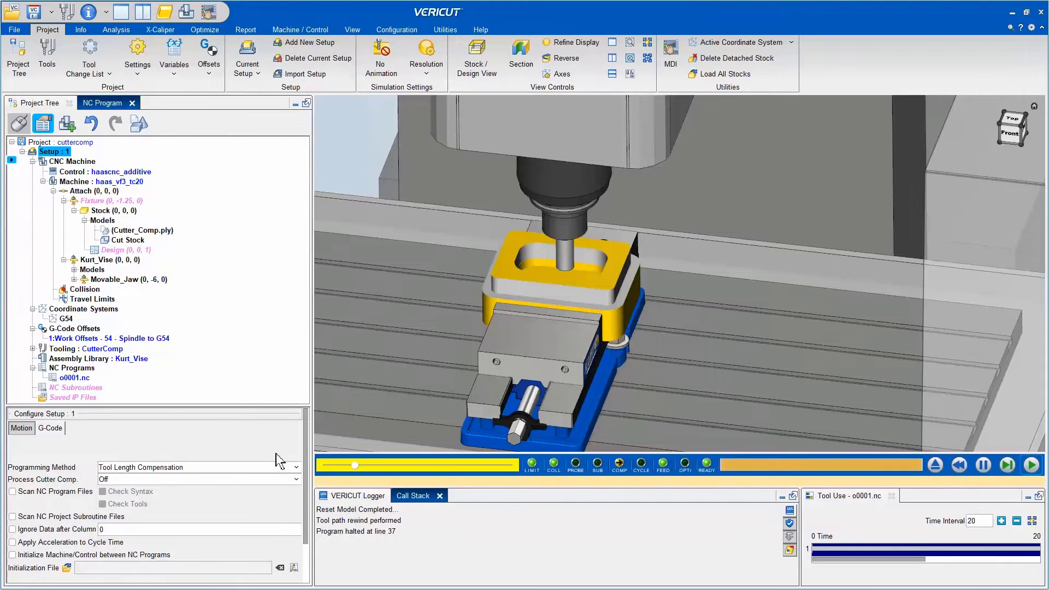
left_click(258, 481)
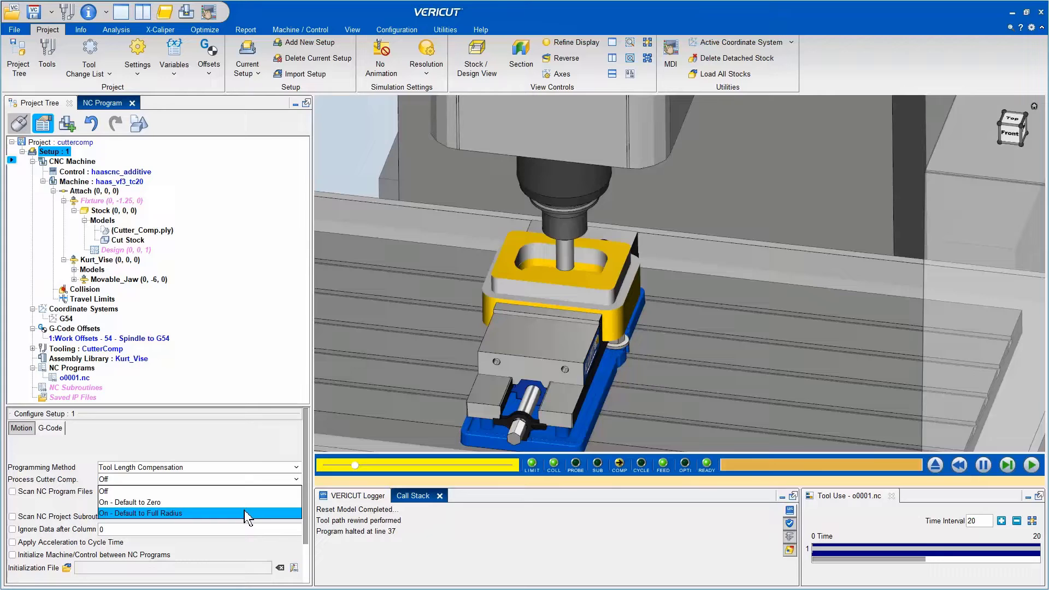
left_click(246, 512)
left_click(935, 465)
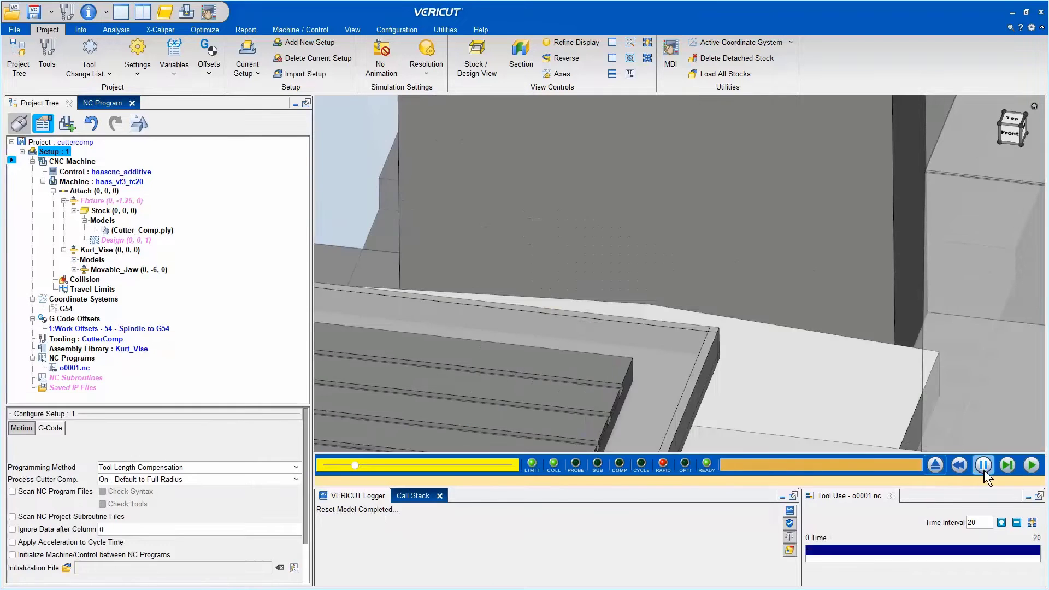
left_click(1034, 469)
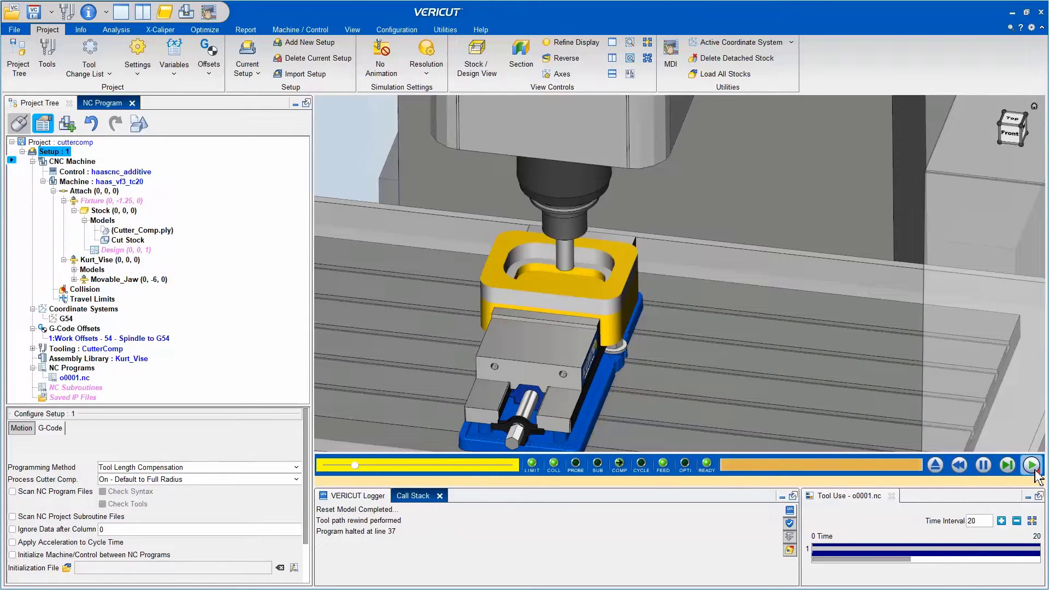
Switch Process Cutter Comp. to On - Default to Zero and rerun the simulation from reset stock.
left_click(257, 481)
left_click(240, 502)
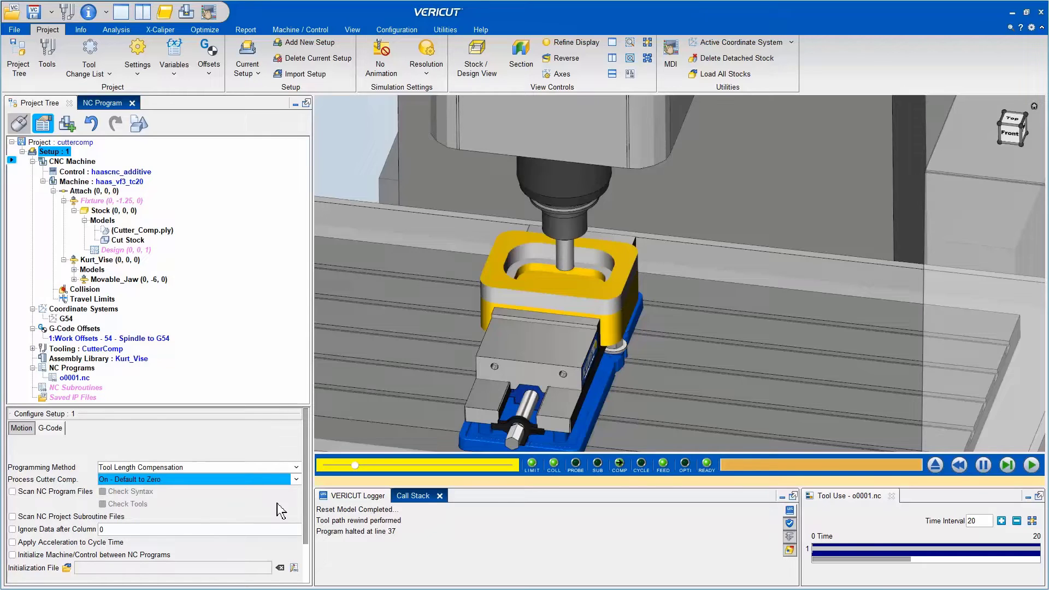
left_click(935, 464)
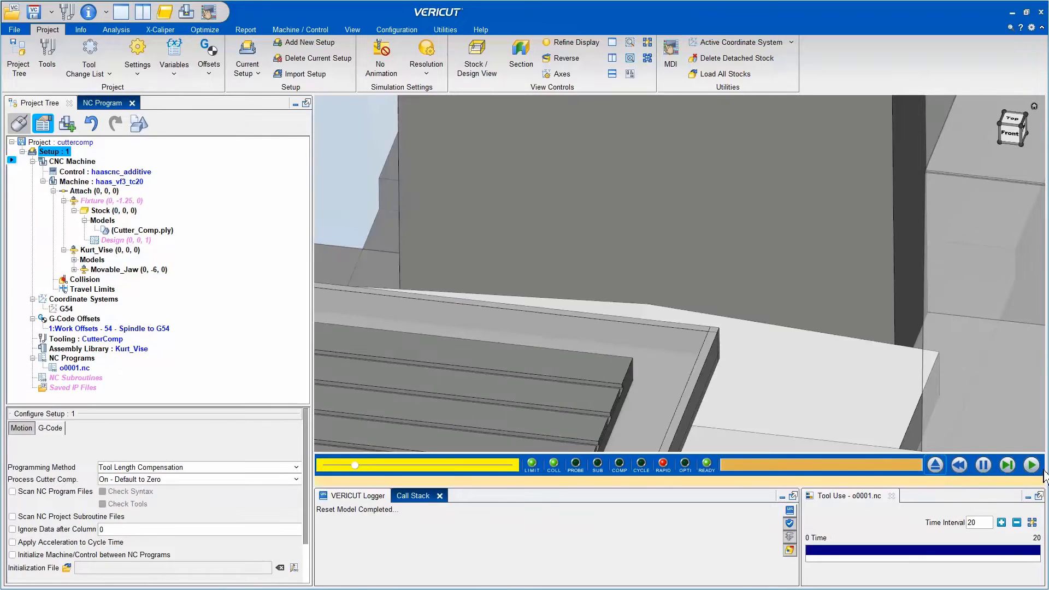
left_click(1036, 470)
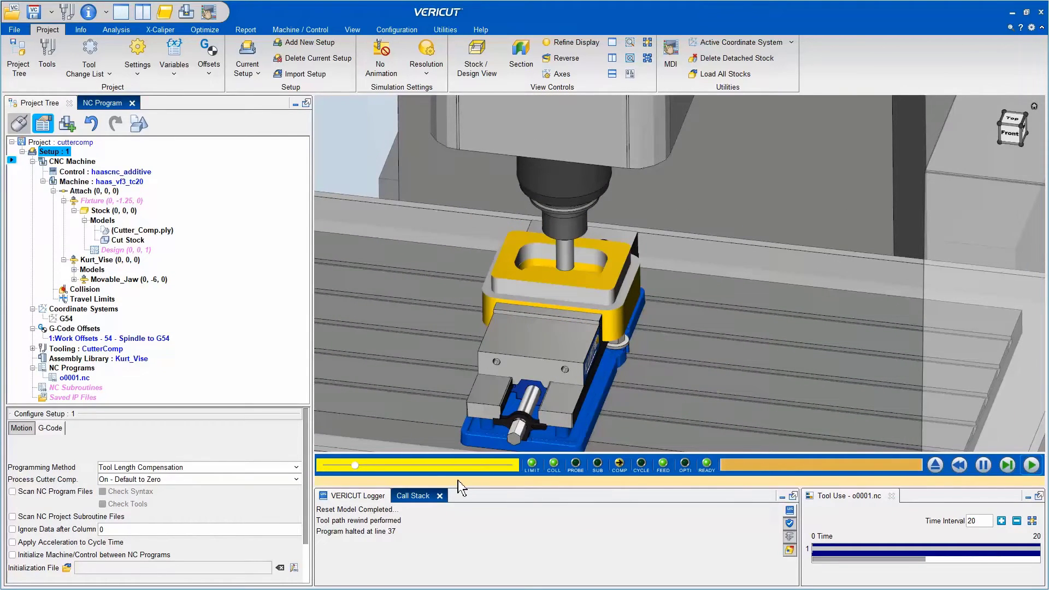
left_click(287, 480)
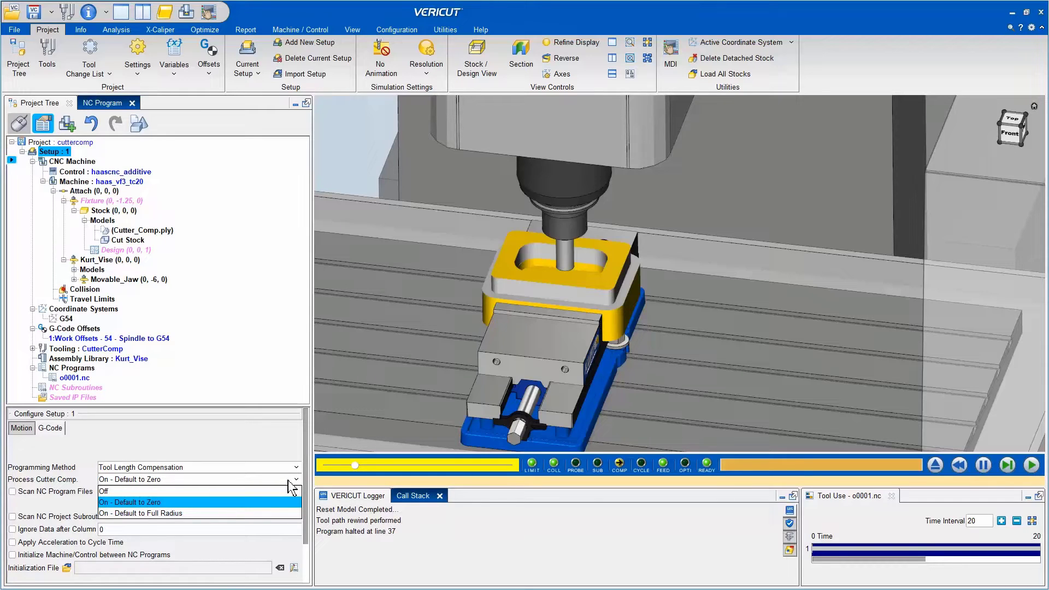
left_click(294, 451)
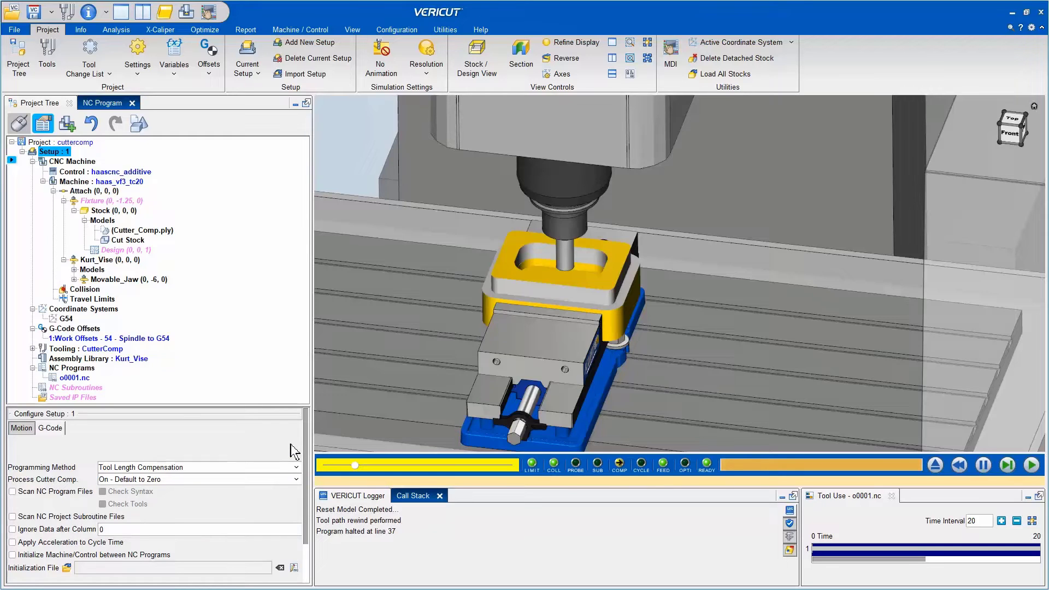
In the tool library, add an endmill cutter compensation entry with value 0.5000.
left_click(47, 59)
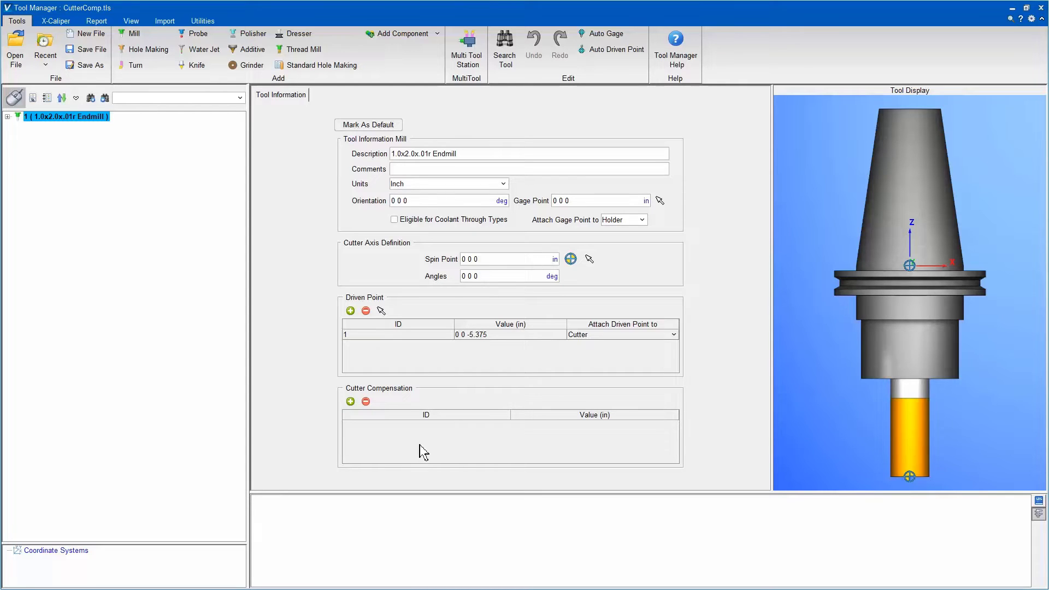
left_click(350, 402)
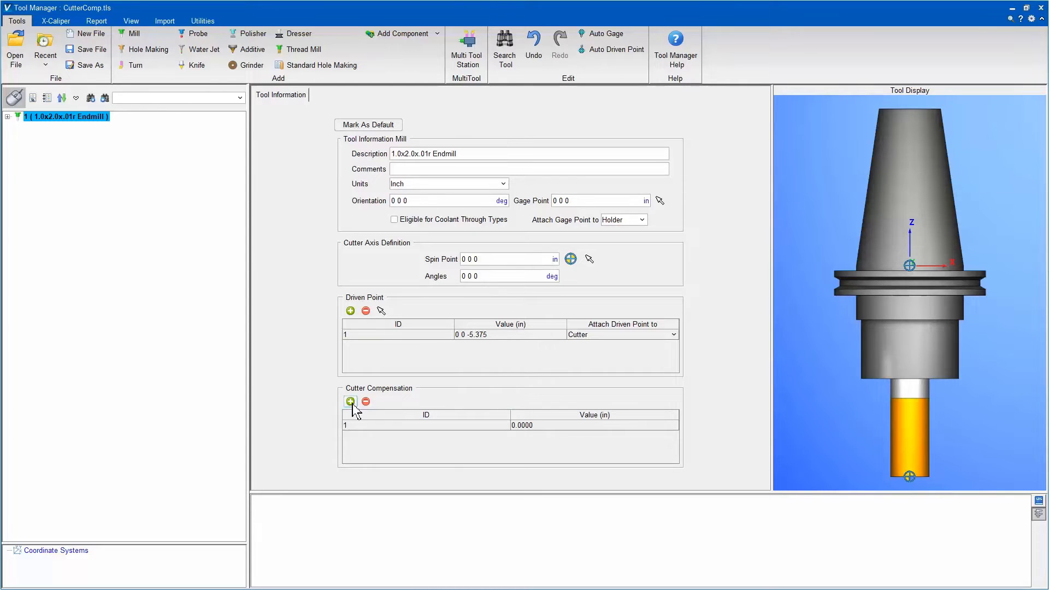
double_click(545, 425)
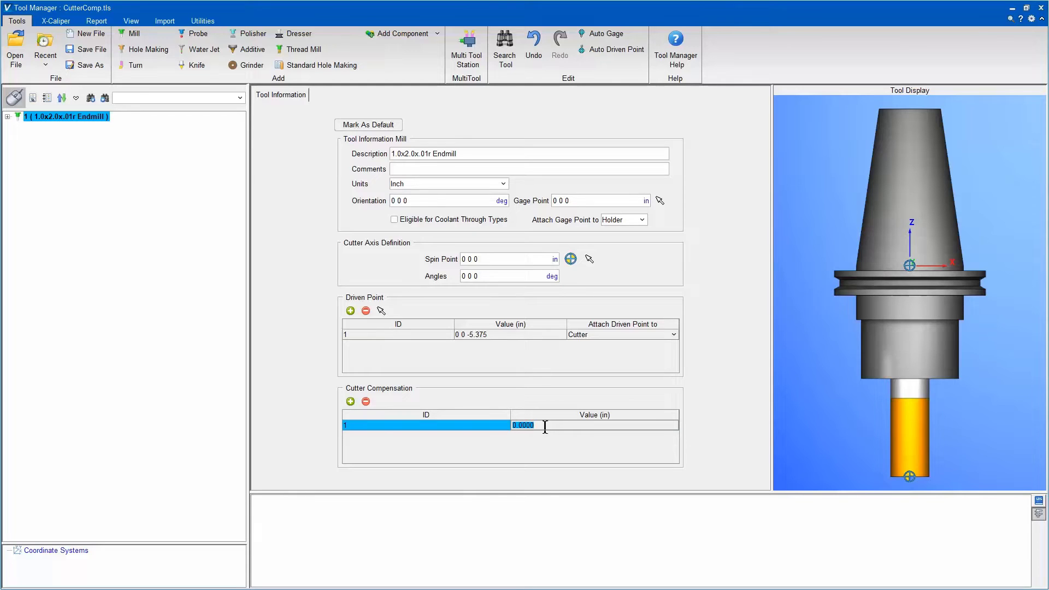
key("BackSpace")
type(".500")
key("Return")
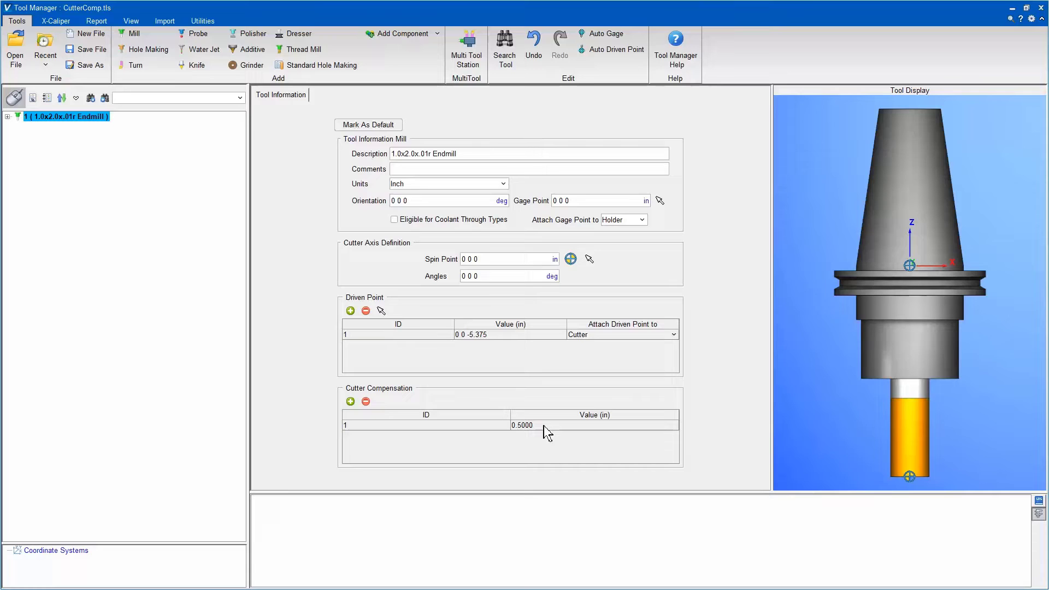
Add a second compensation entry, ID 2 at 0.0000, and save CutterComp.tls.
left_click(350, 401)
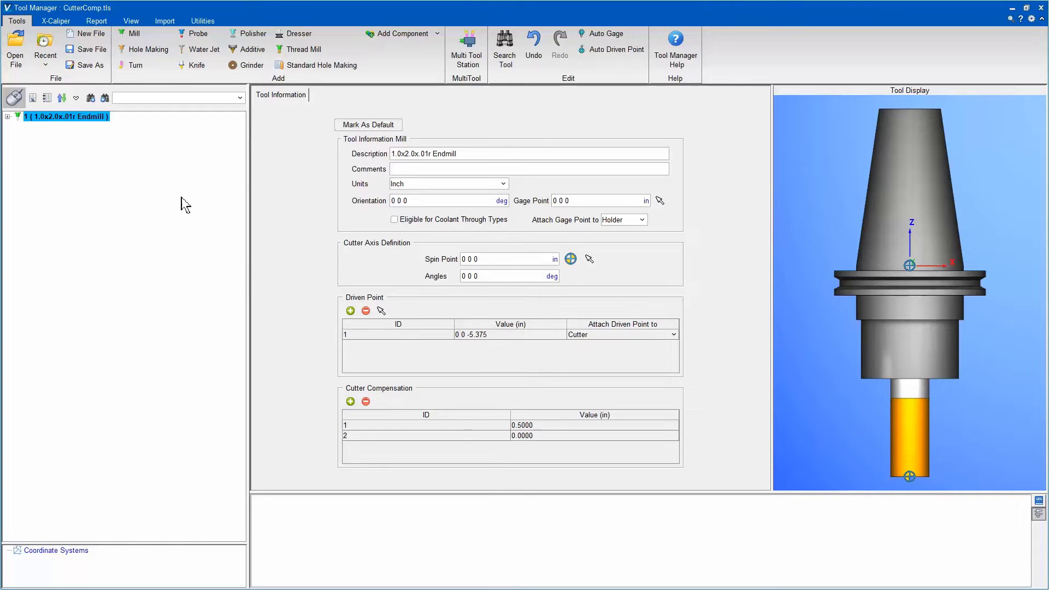
left_click(88, 50)
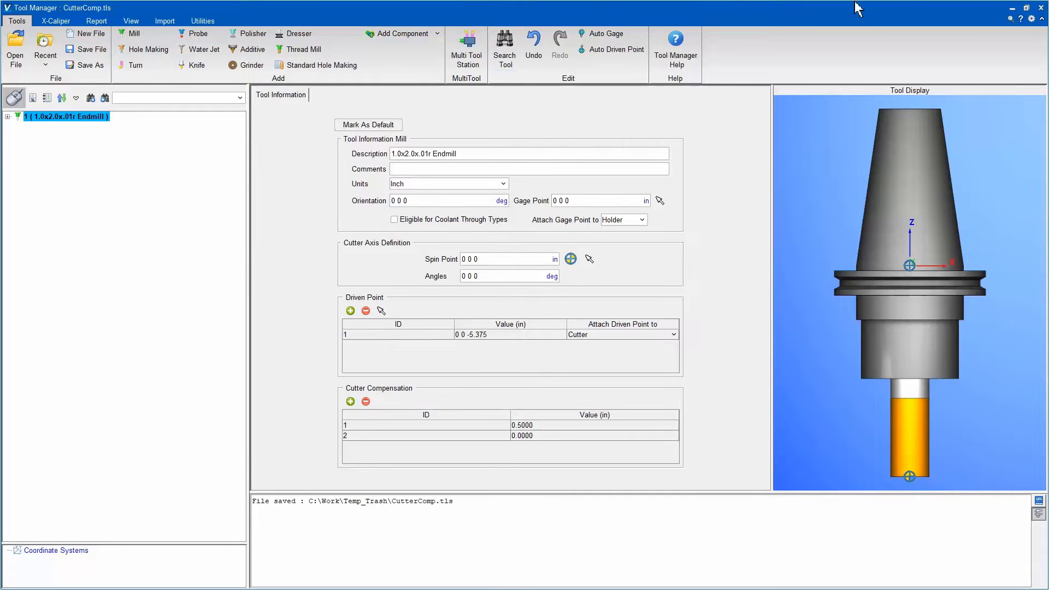
left_click(1038, 8)
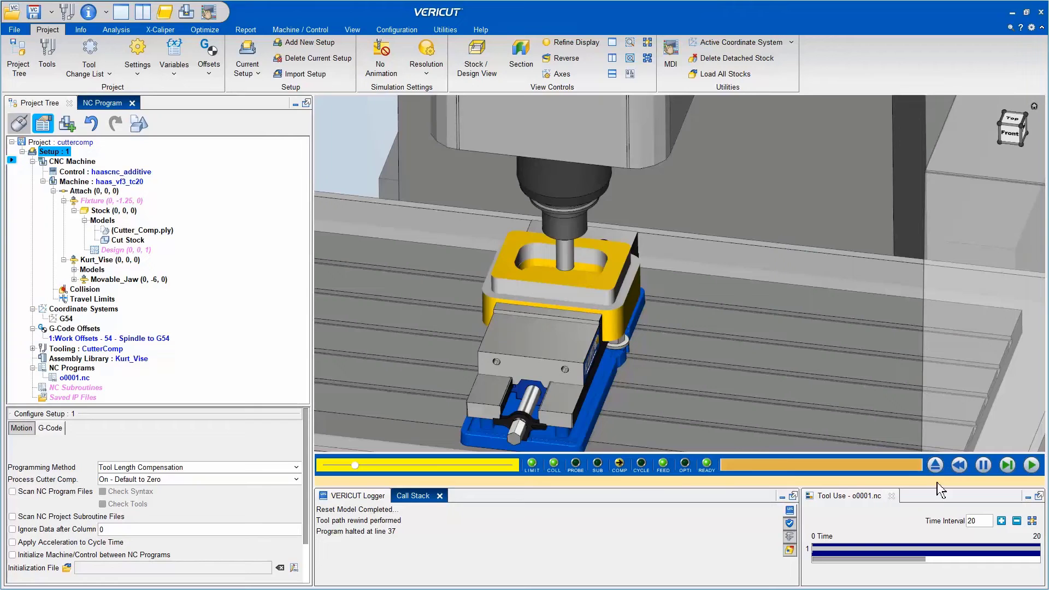
Reset the model and replay the NC program with the new compensation values until line 37.
left_click(1032, 465)
left_click(1031, 466)
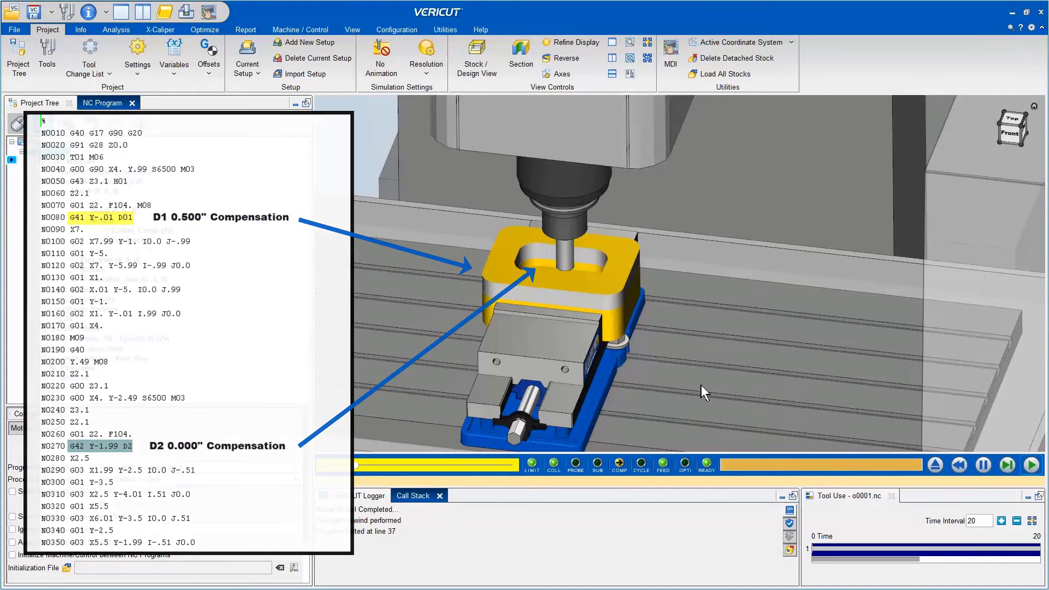
Change cutter compensation IDs 1 and 2 to 0.2500 and save CutterComp.tls.
left_click(48, 57)
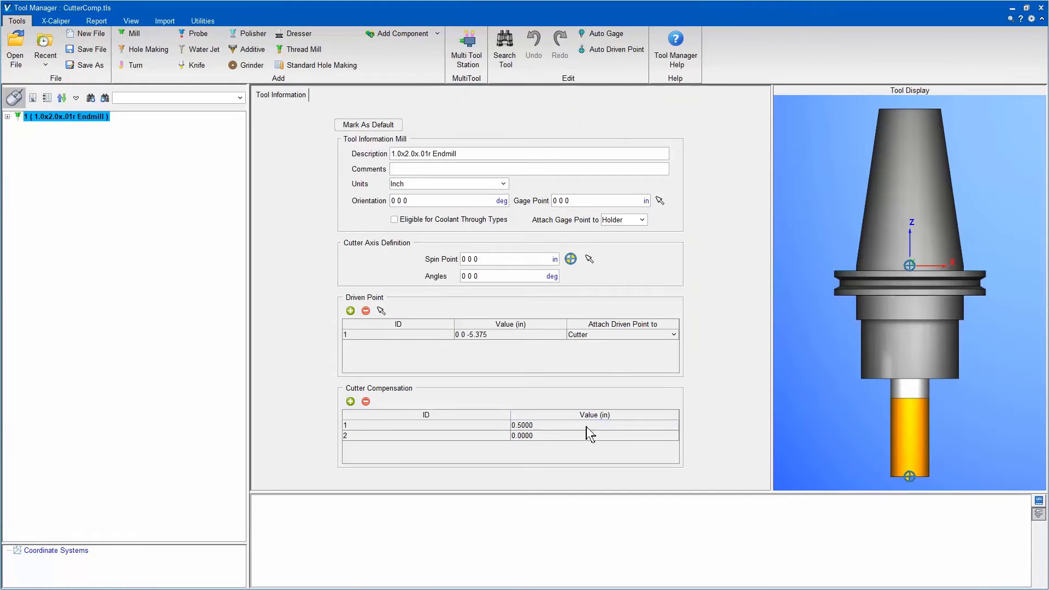
left_click(587, 427)
key("BackSpace")
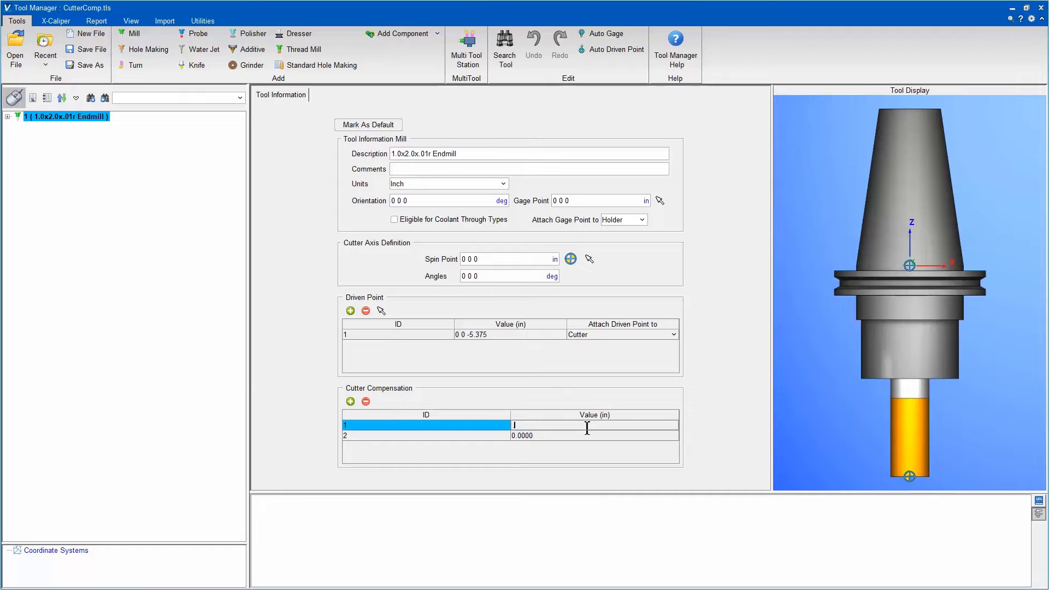
type(".250")
key("Return")
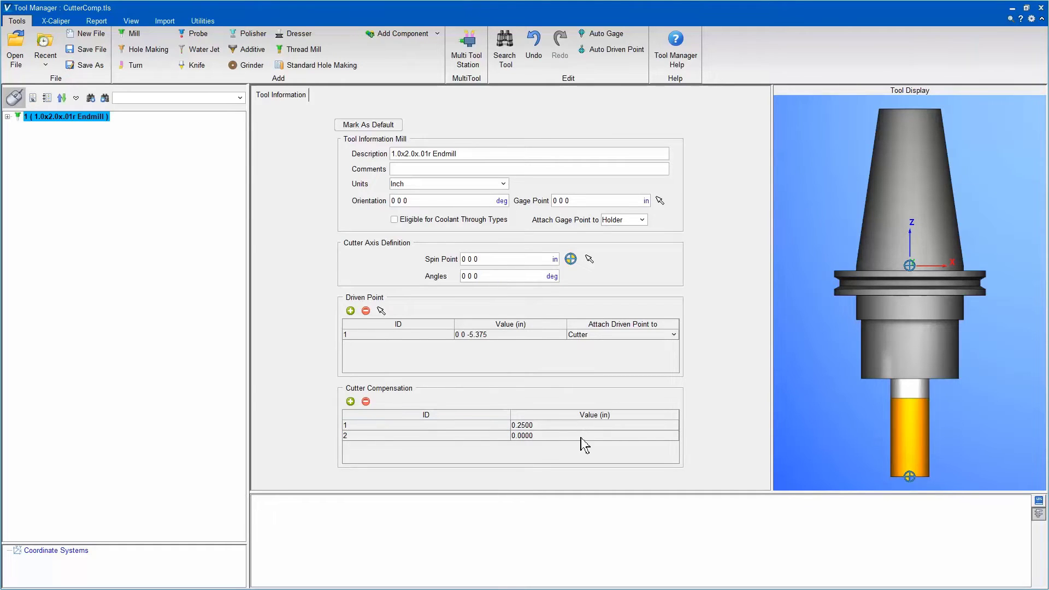
left_click(558, 436)
key("BackSpace")
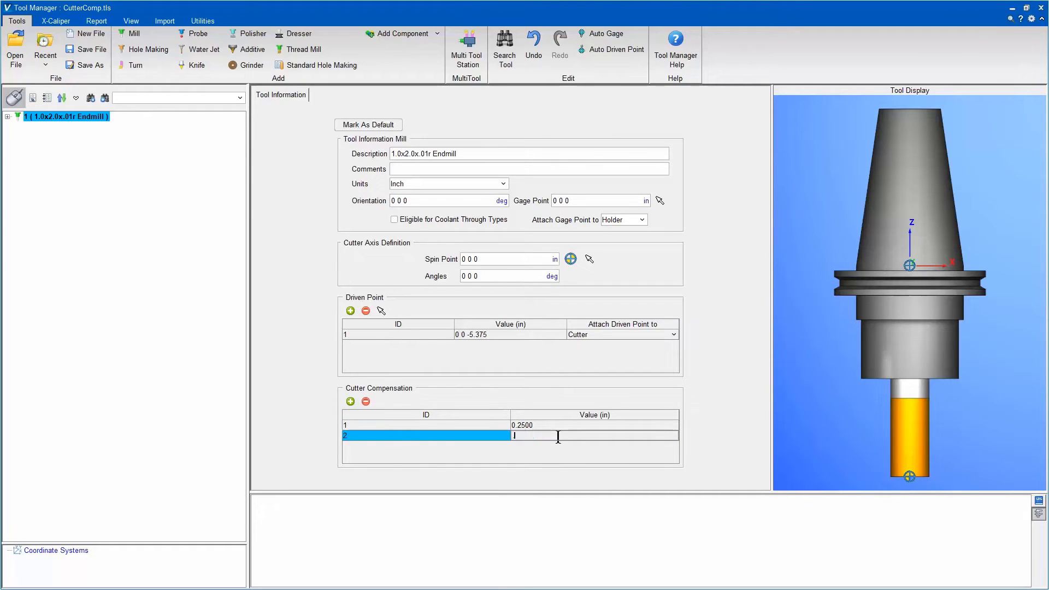
type(".250")
key("Return")
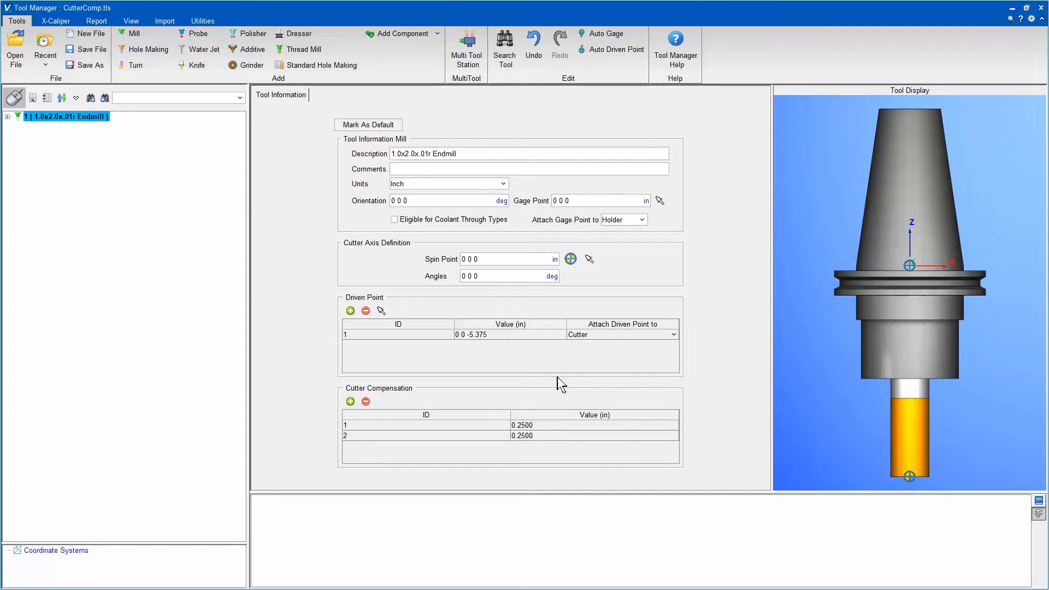
left_click(85, 50)
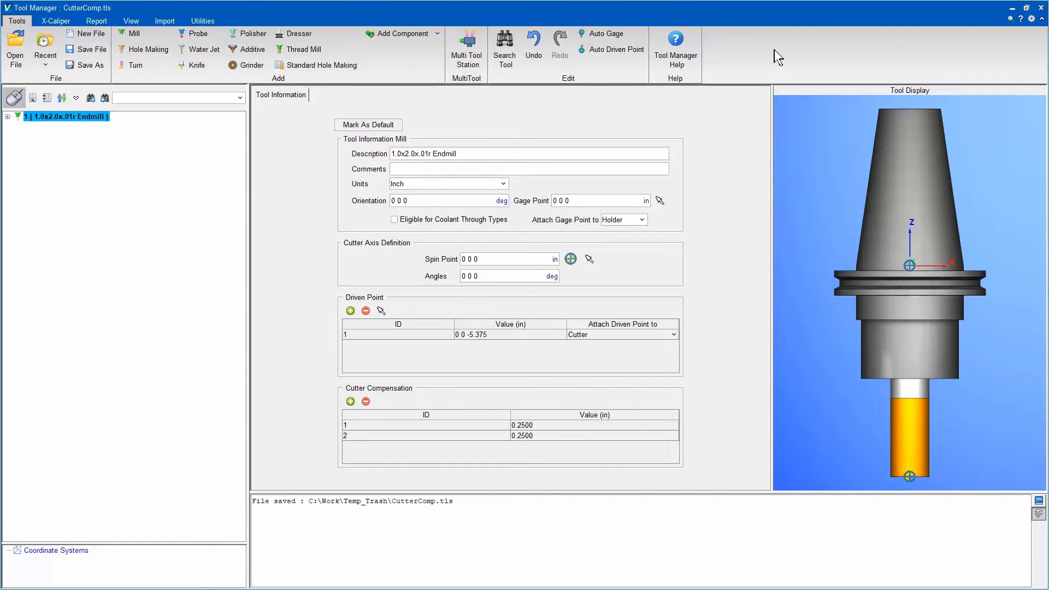
Rerun the simulation and confirm Status shows cutter comp ON,RIGHT,FULL using ID 2 at 0.25.
left_click(1039, 10)
left_click(935, 465)
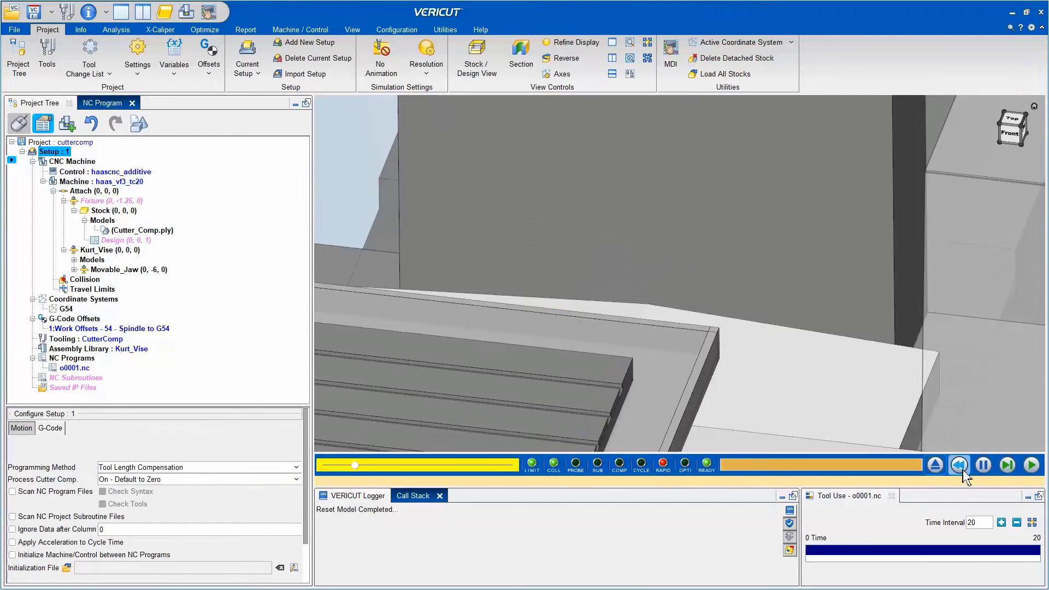
left_click(1038, 470)
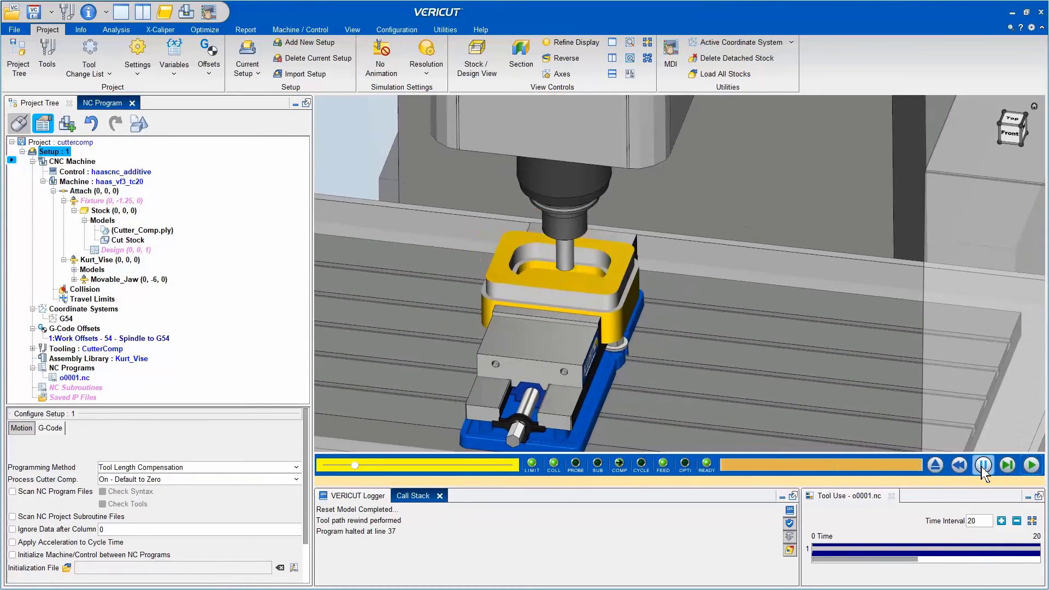
left_click(89, 15)
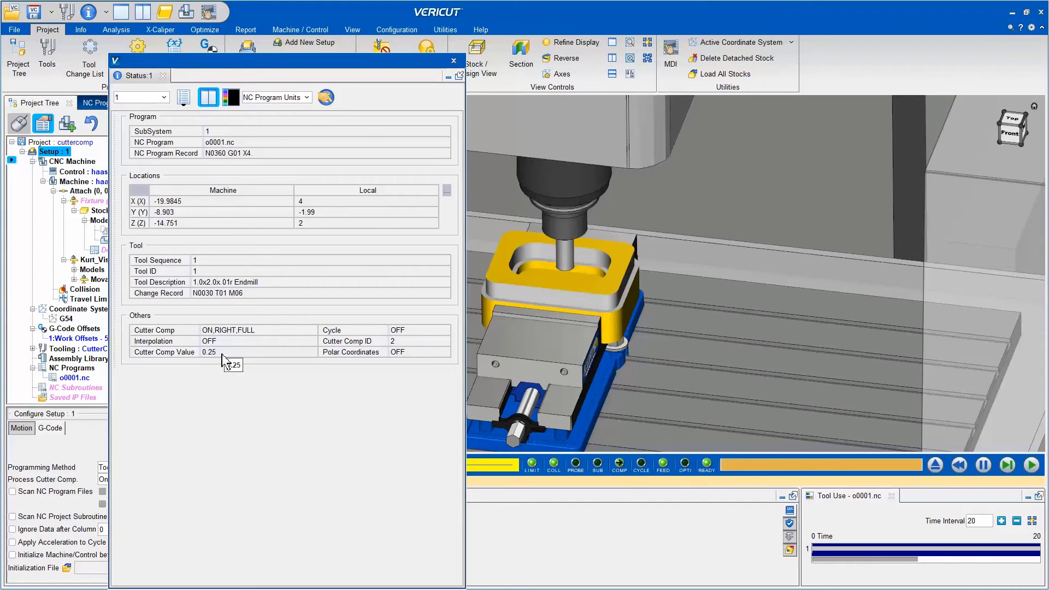
left_click(453, 60)
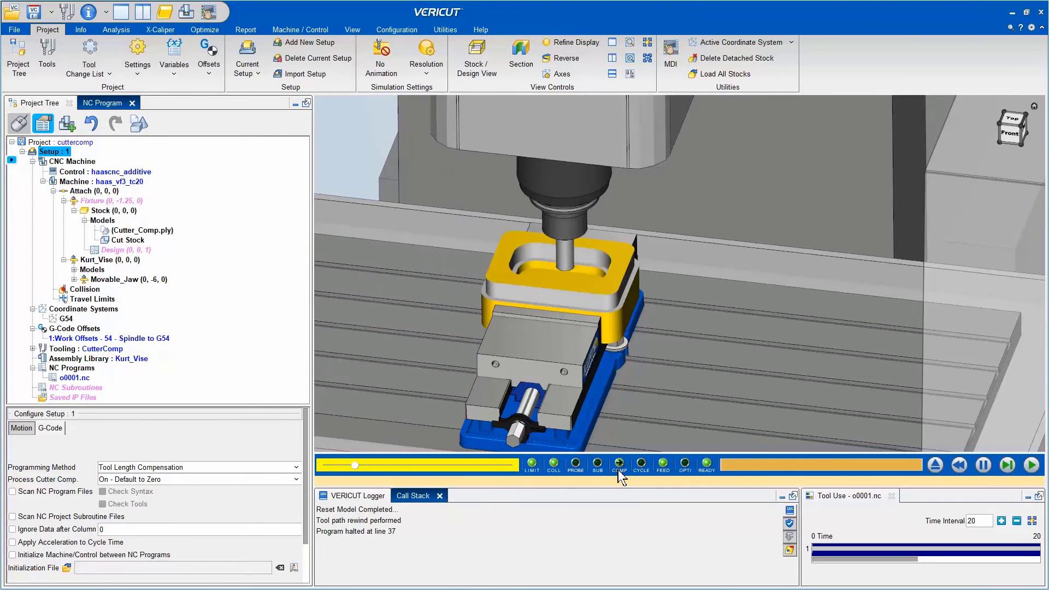
Open the Cutcom Sketch from the Info tools alongside the NC program listing.
mouse_move(620, 476)
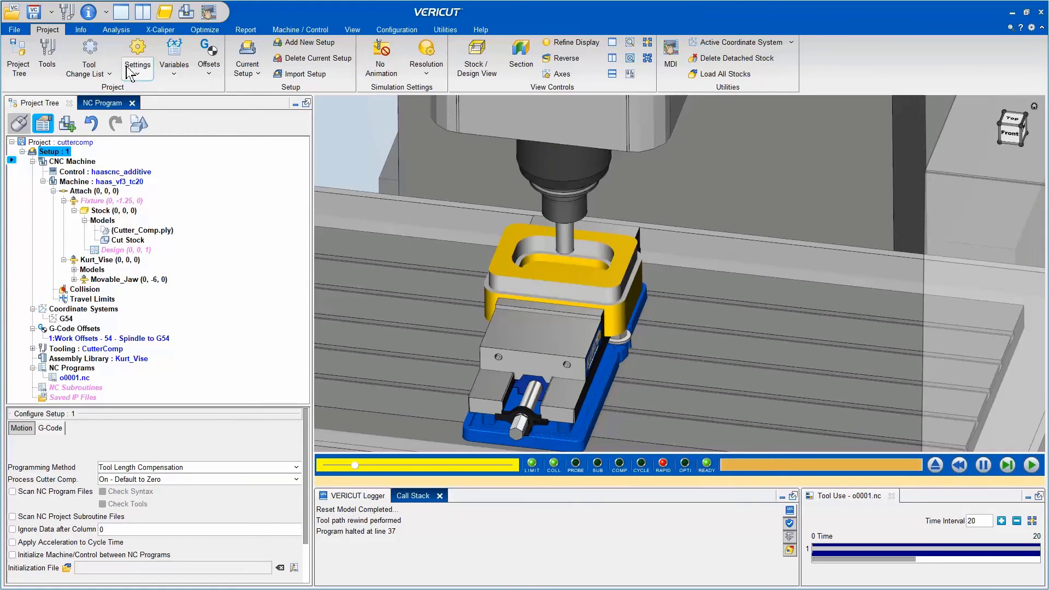
left_click(80, 30)
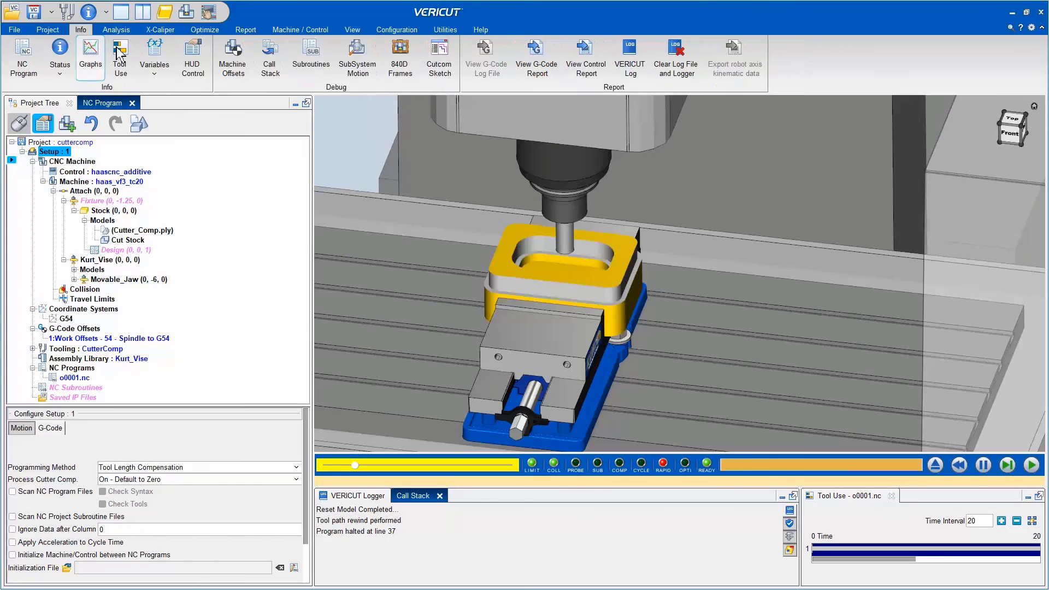
left_click(454, 75)
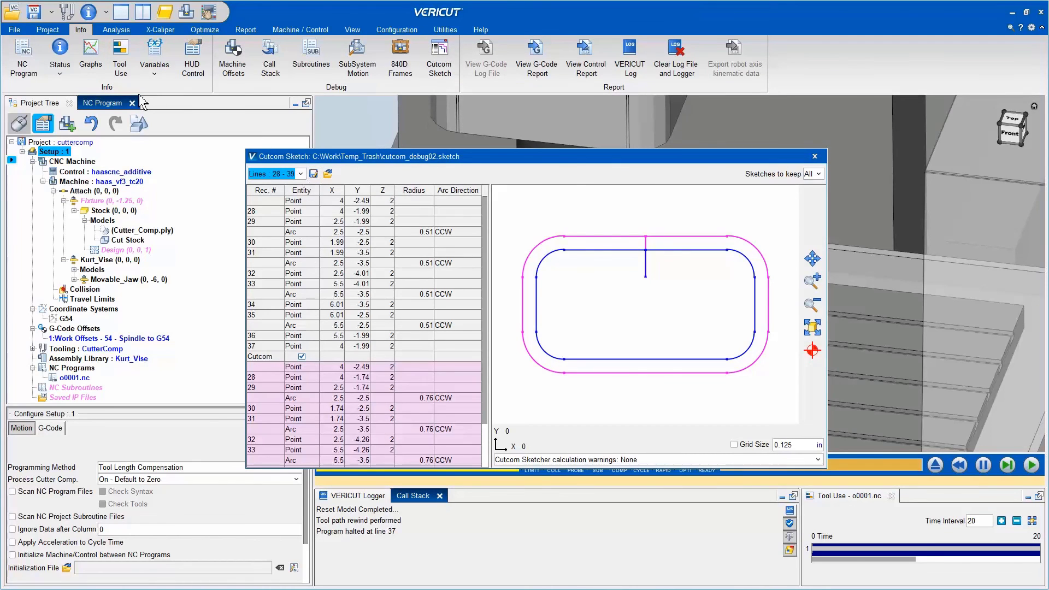
left_click(108, 102)
View the sketch for lines 9 - 20, then lines 28 - 39, and close it.
left_click(298, 173)
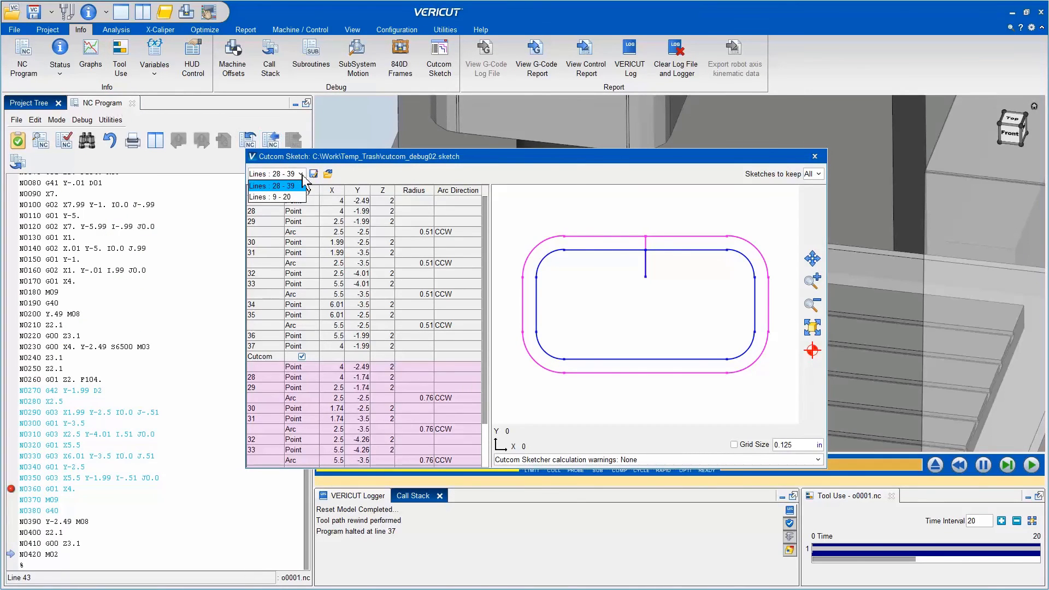
left_click(298, 207)
left_click(300, 173)
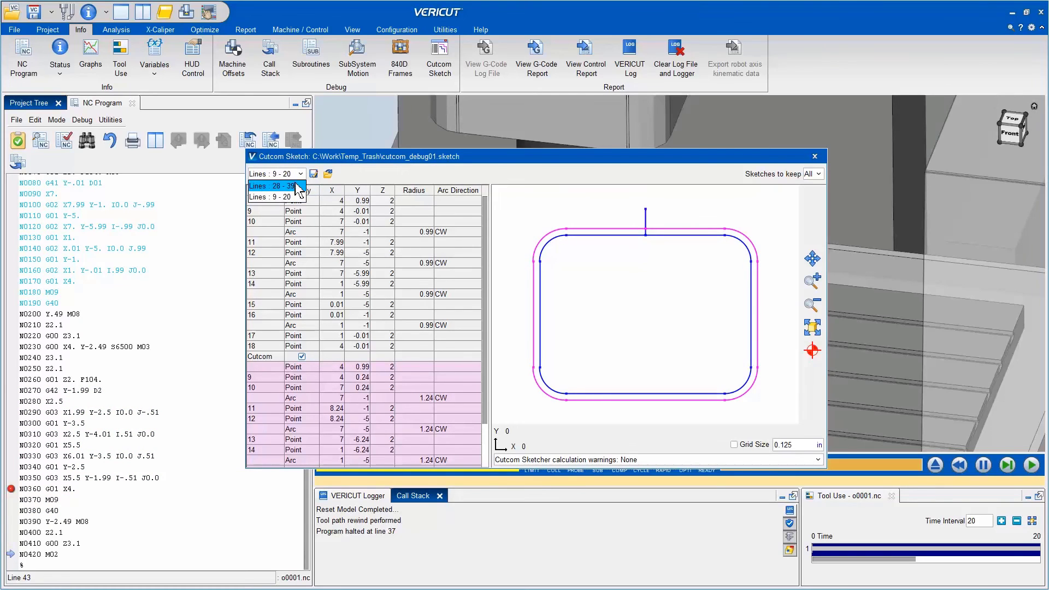
left_click(295, 192)
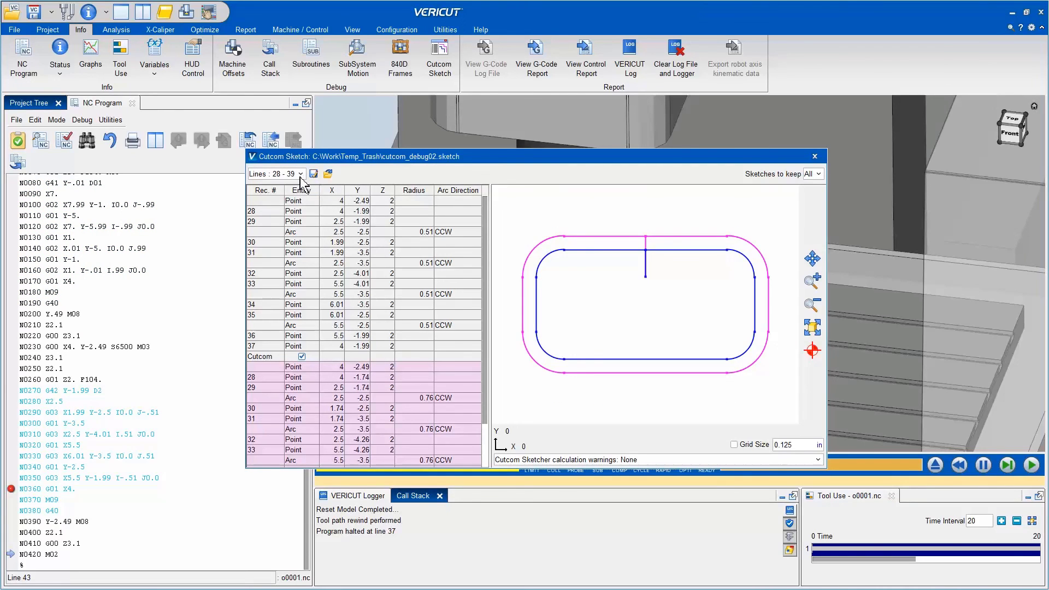
left_click(815, 157)
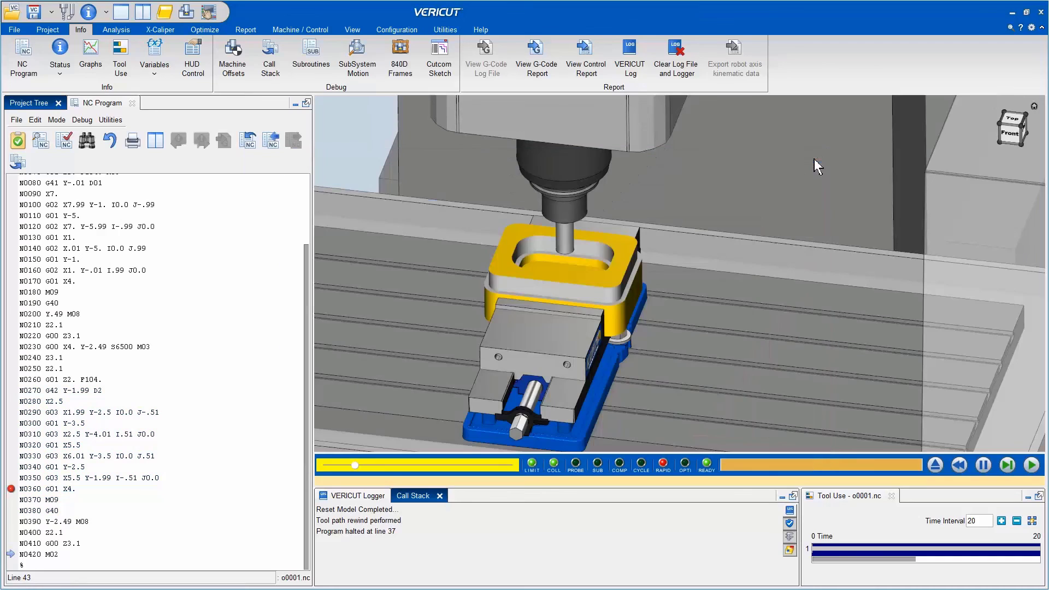